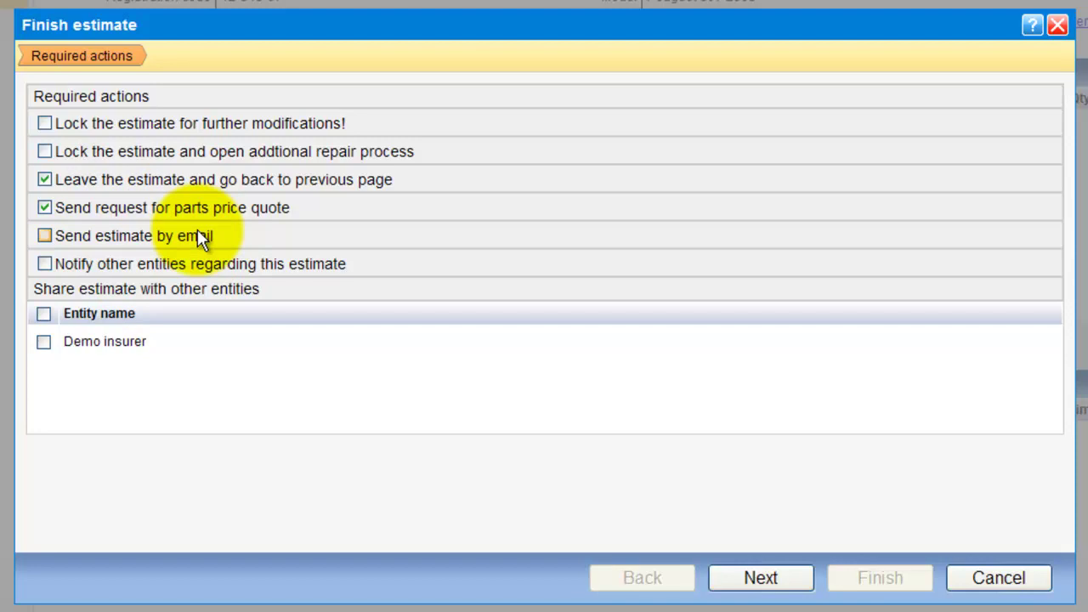
- Turn off leaving the estimate, keep the parts price quote request enabled, and include all listed parts in the request
left_click(46, 182)
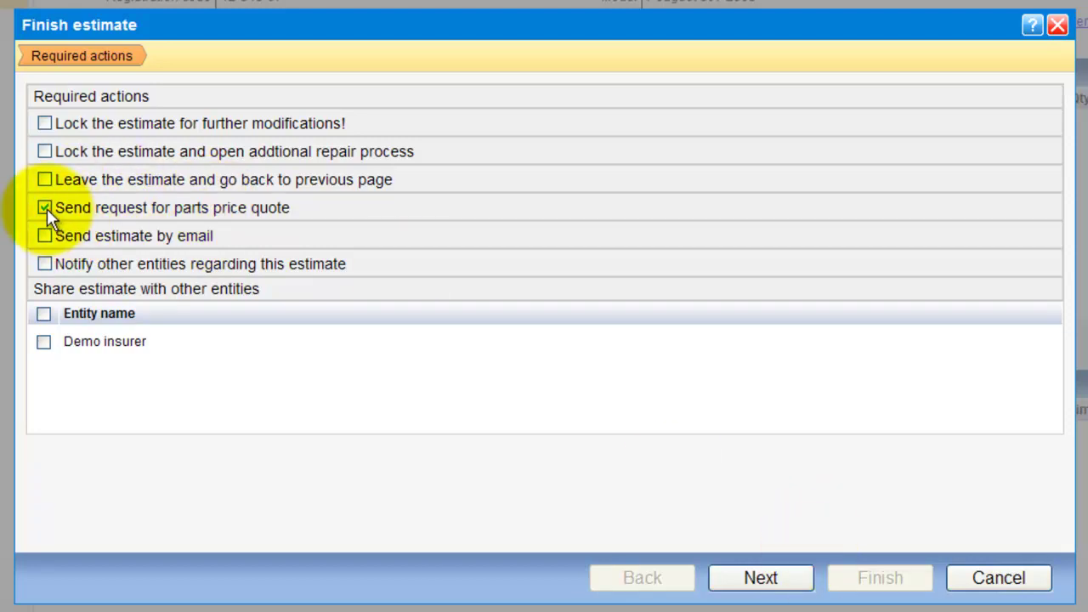
left_click(781, 593)
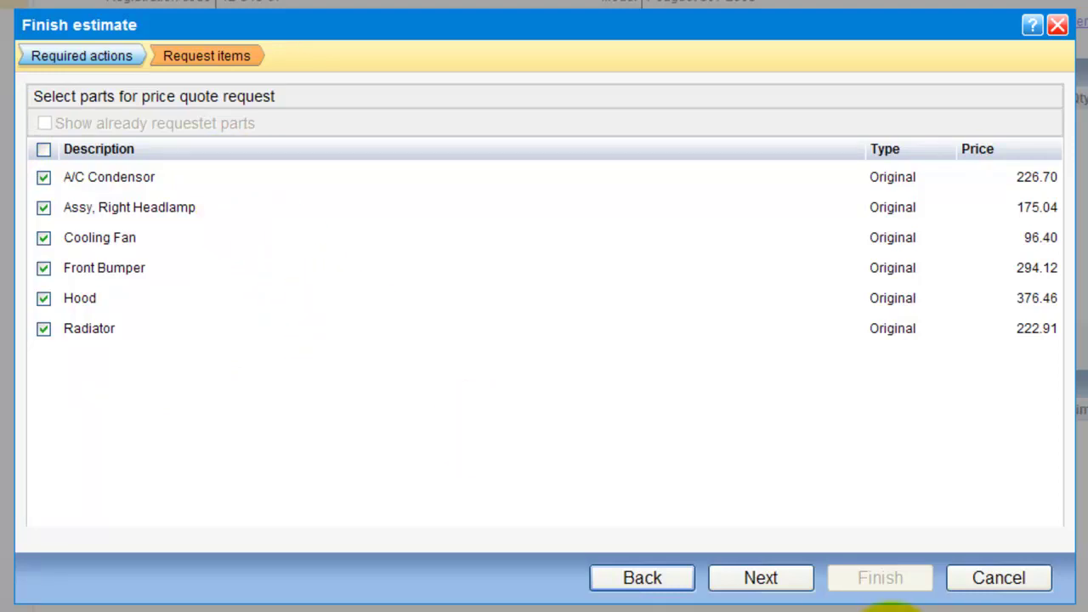
left_click(788, 593)
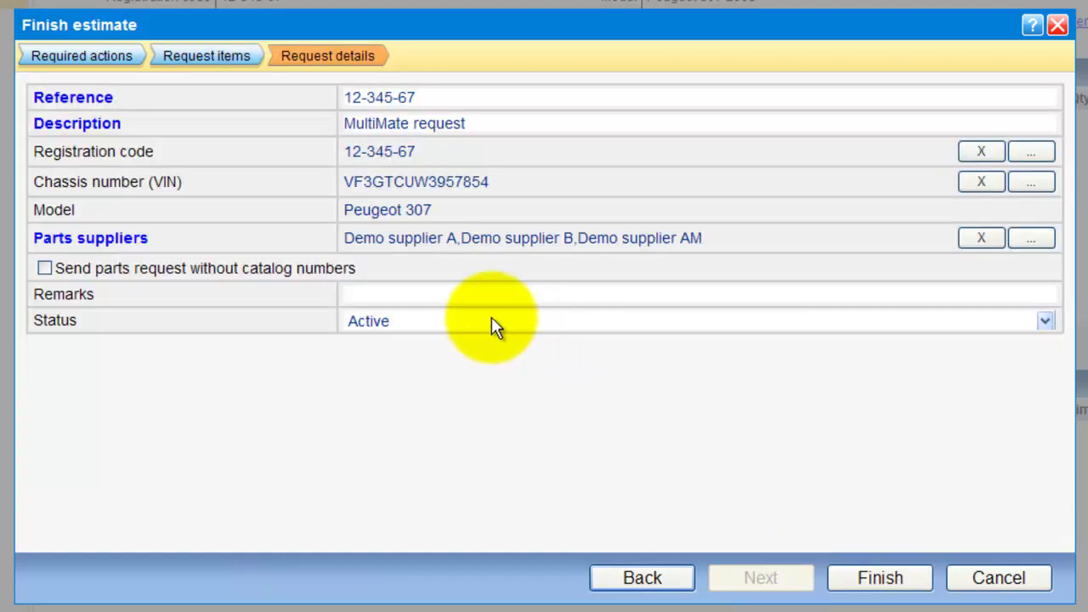
- Review the reference, chassis number, suppliers and remarks of the price quote request, and send it to the three demo suppliers
left_click(446, 97)
left_click_drag(446, 96, 353, 119)
left_click_drag(499, 181, 344, 181)
left_click_drag(354, 238, 687, 246)
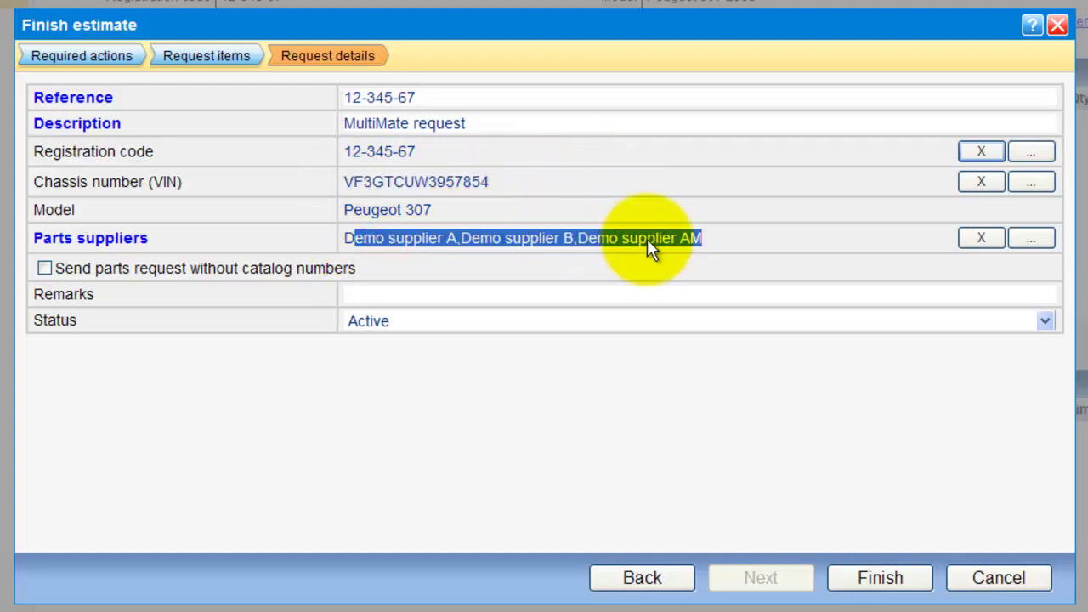
left_click(698, 238)
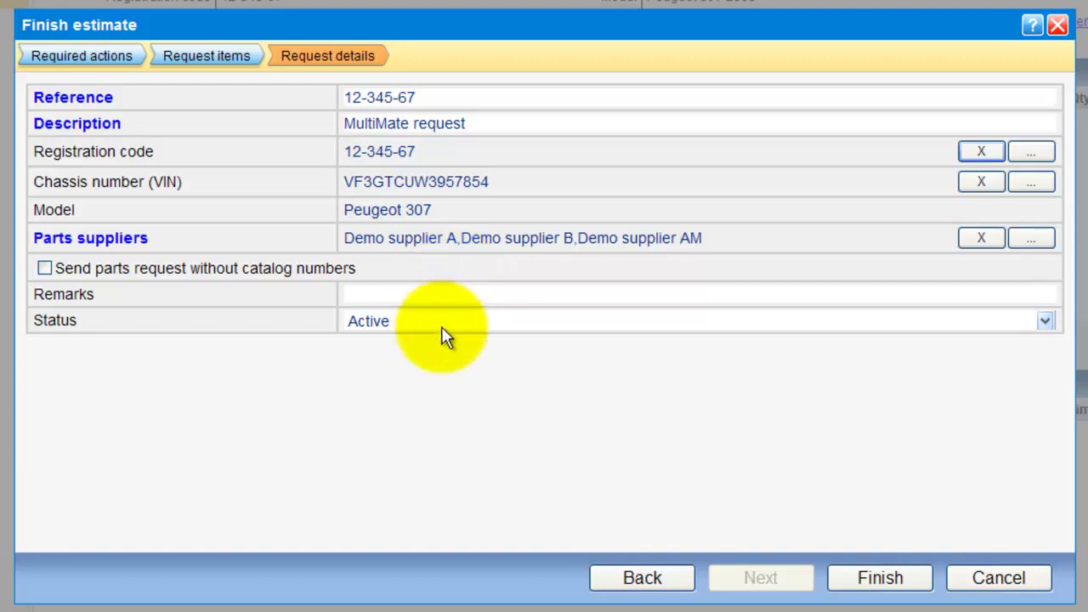
left_click(410, 294)
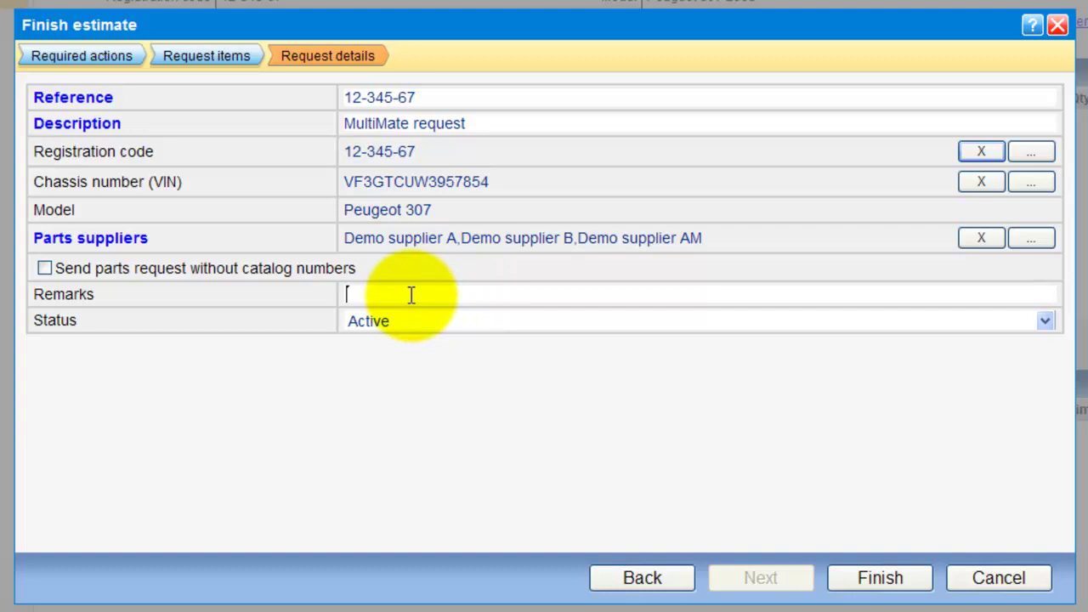
left_click(898, 593)
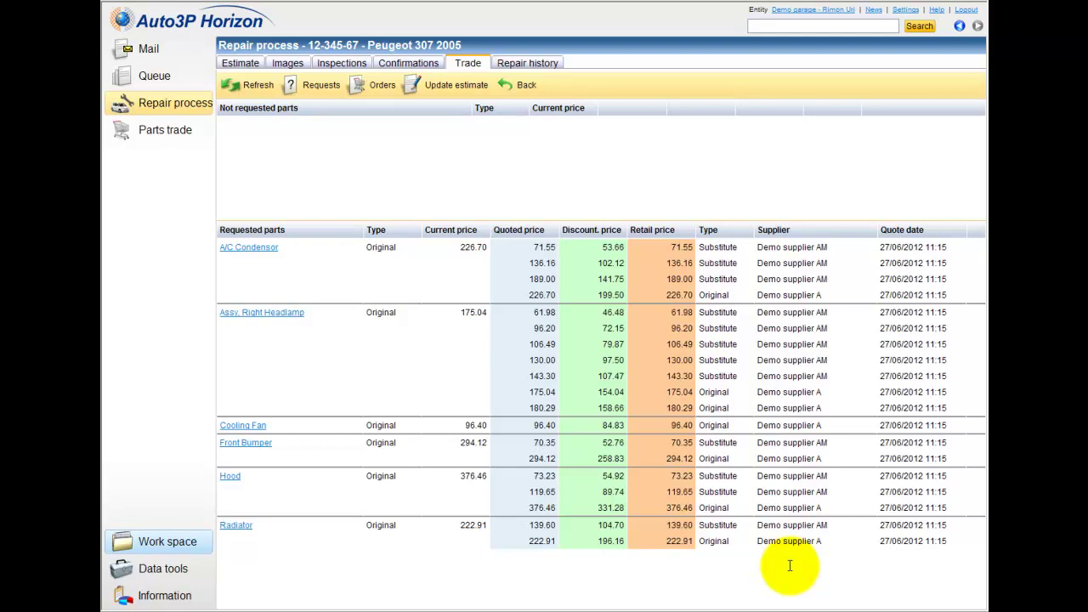
- Start a parts order with the "Mixed suppliers - Lowest price" quote option and accept all its preselected parts
left_click(374, 93)
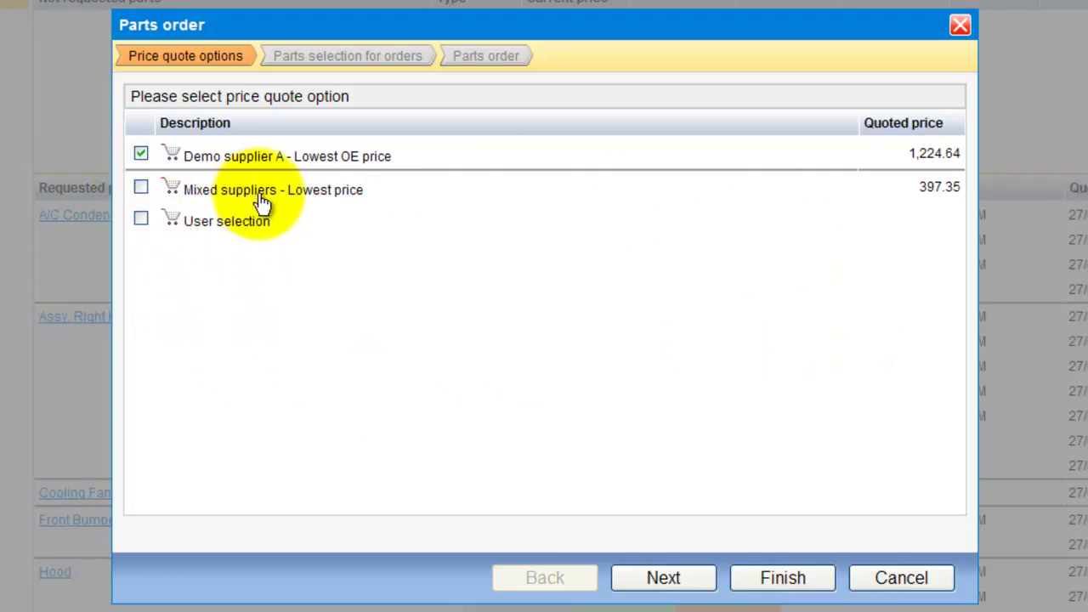
left_click(141, 188)
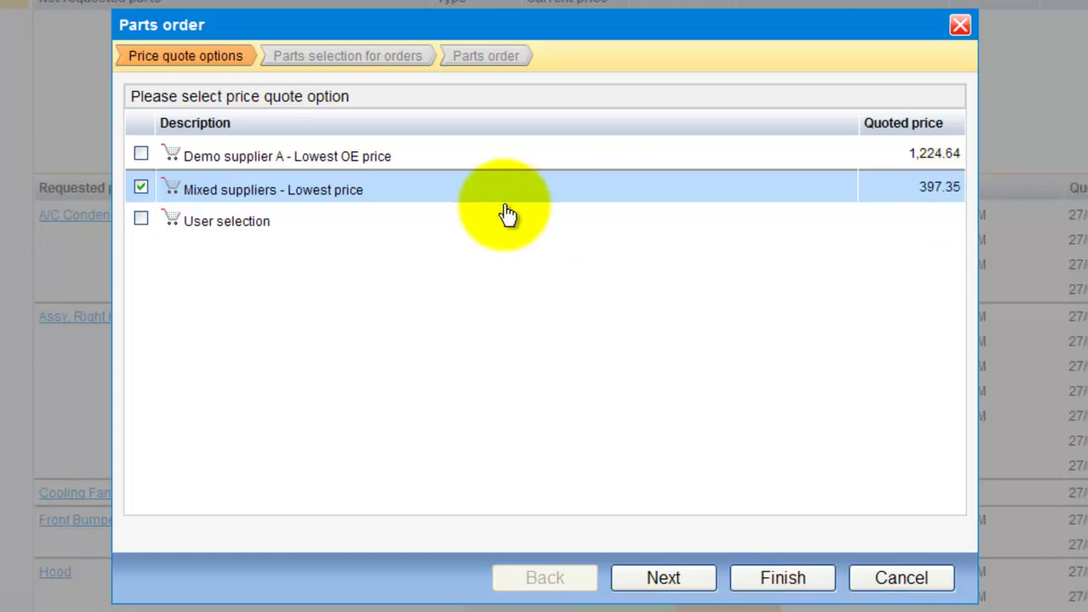
left_click(142, 220)
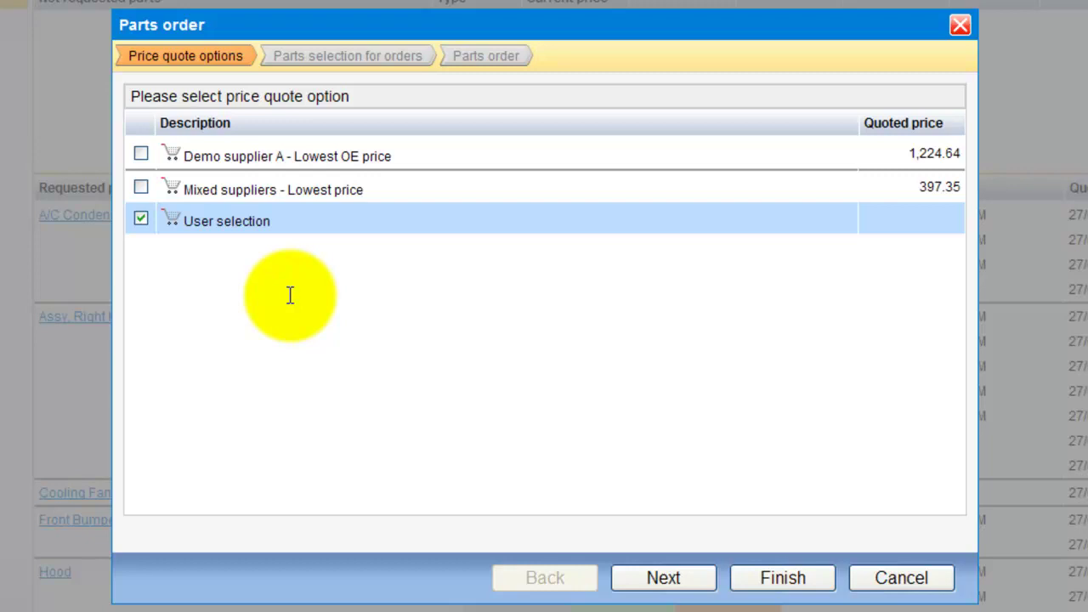
left_click(143, 190)
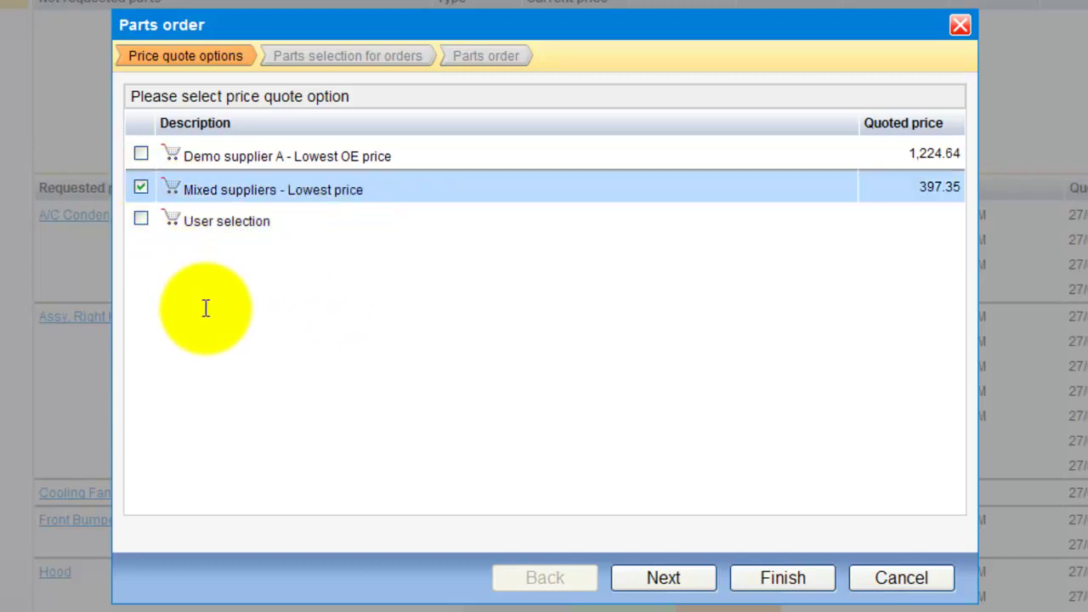
left_click(678, 581)
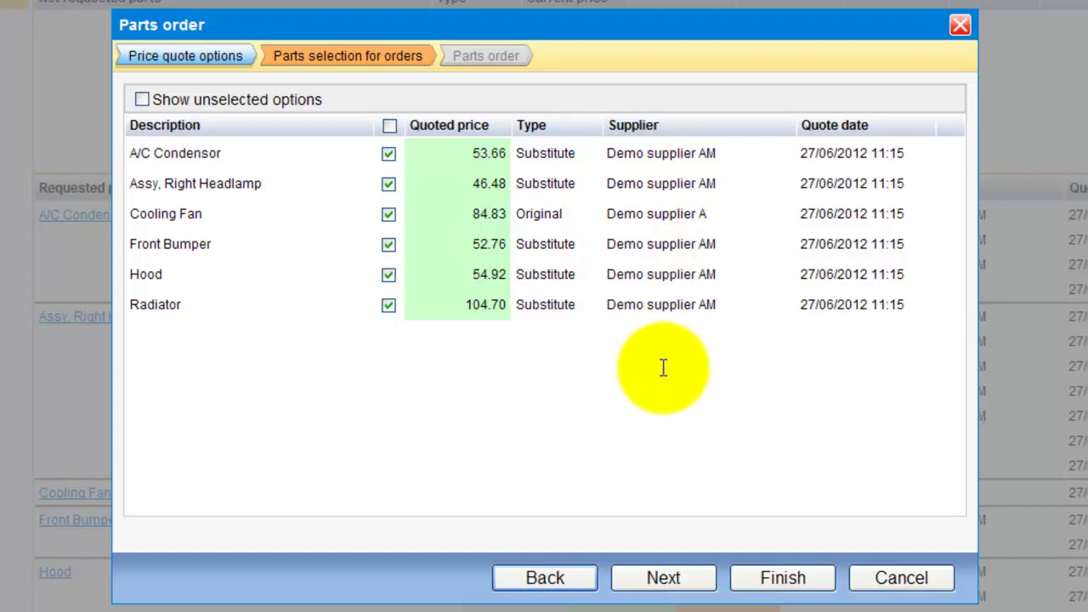
left_click(682, 581)
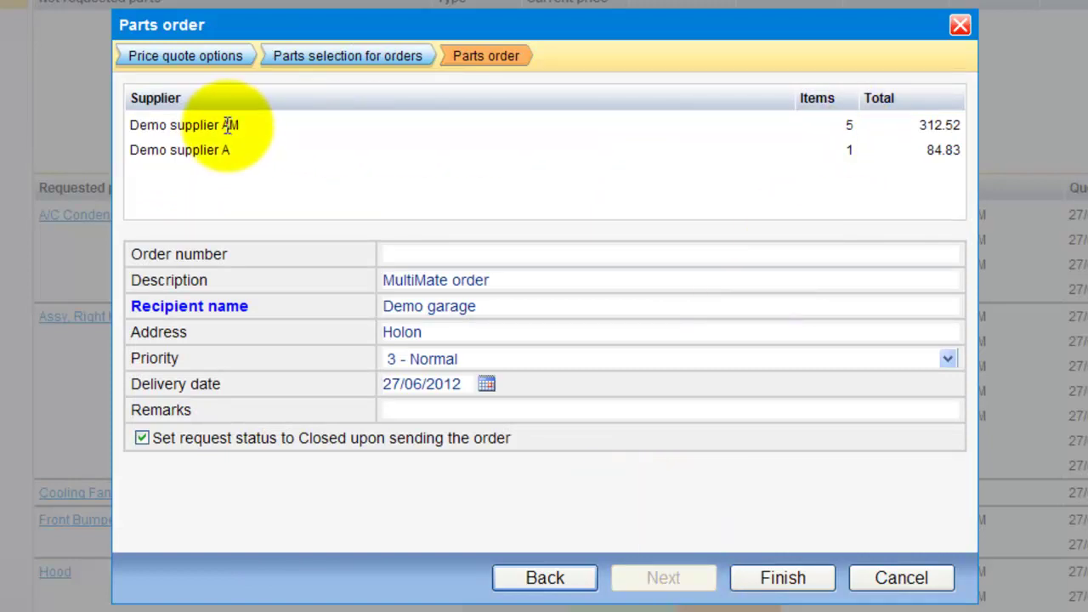
- Review the supplier summary, fill in the order number, leave the remarks empty, and send the parts order
left_click_drag(170, 125, 146, 199)
double_click(849, 149)
left_click(405, 250)
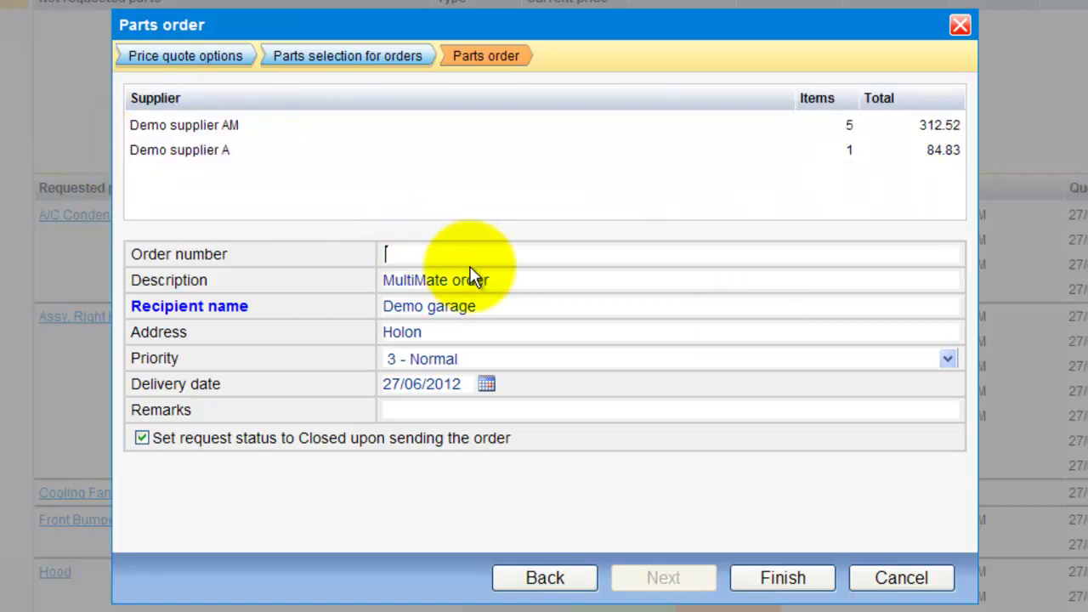
type("oreder code")
left_click(468, 409)
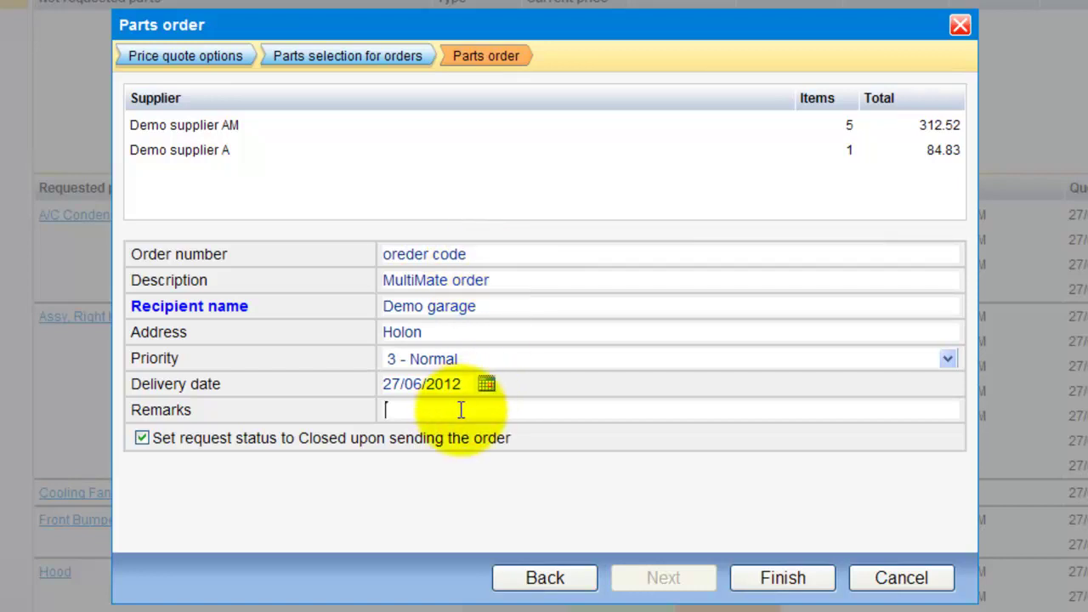
left_click(784, 580)
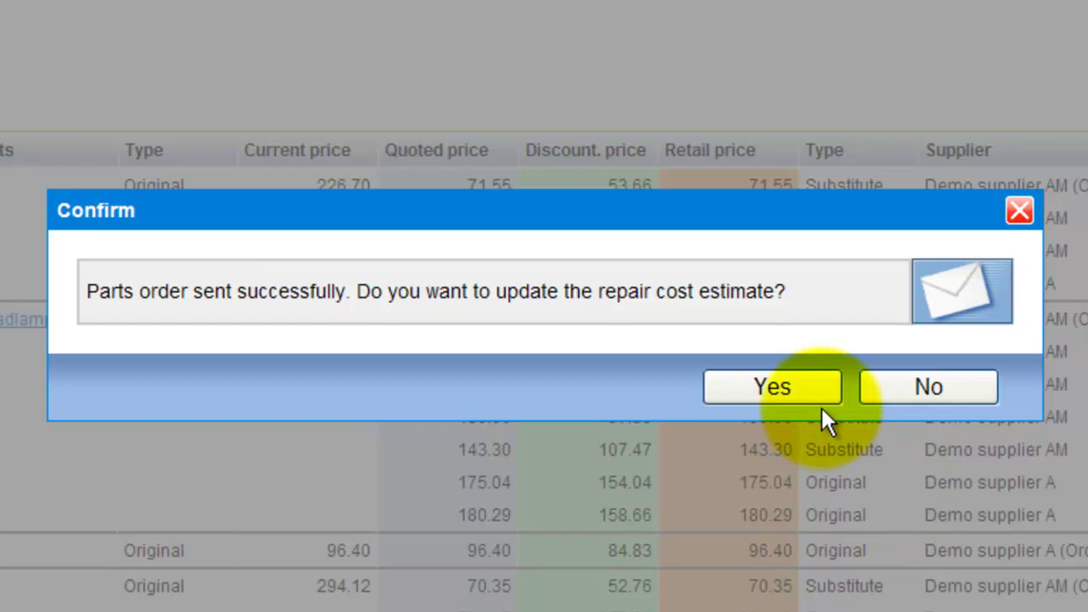
- Agree to update the repair cost estimate and proceed to price modification with all preselected ordered parts
left_click(803, 408)
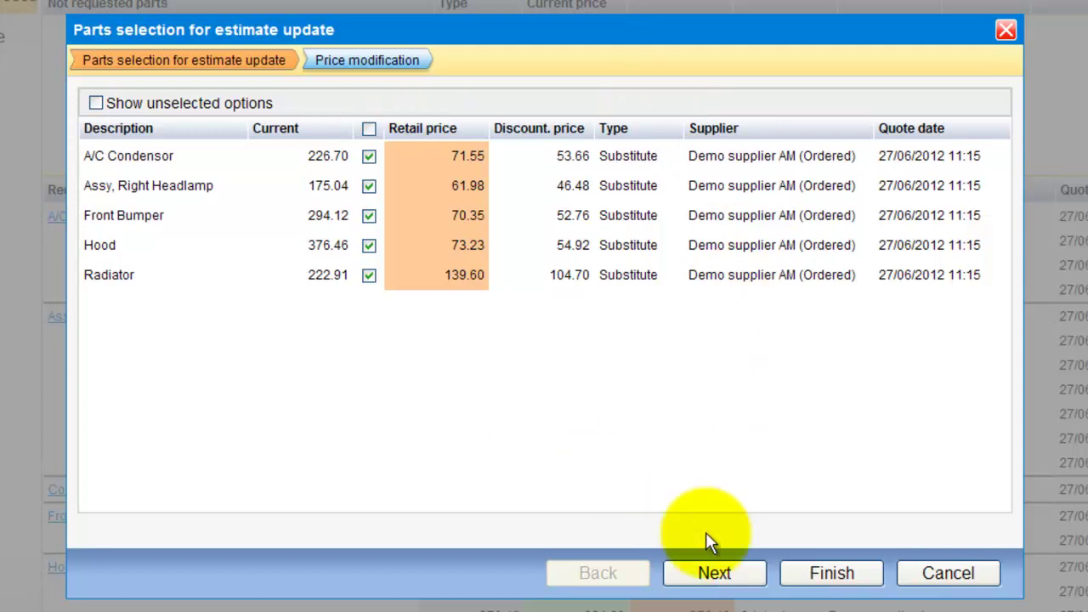
left_click(721, 579)
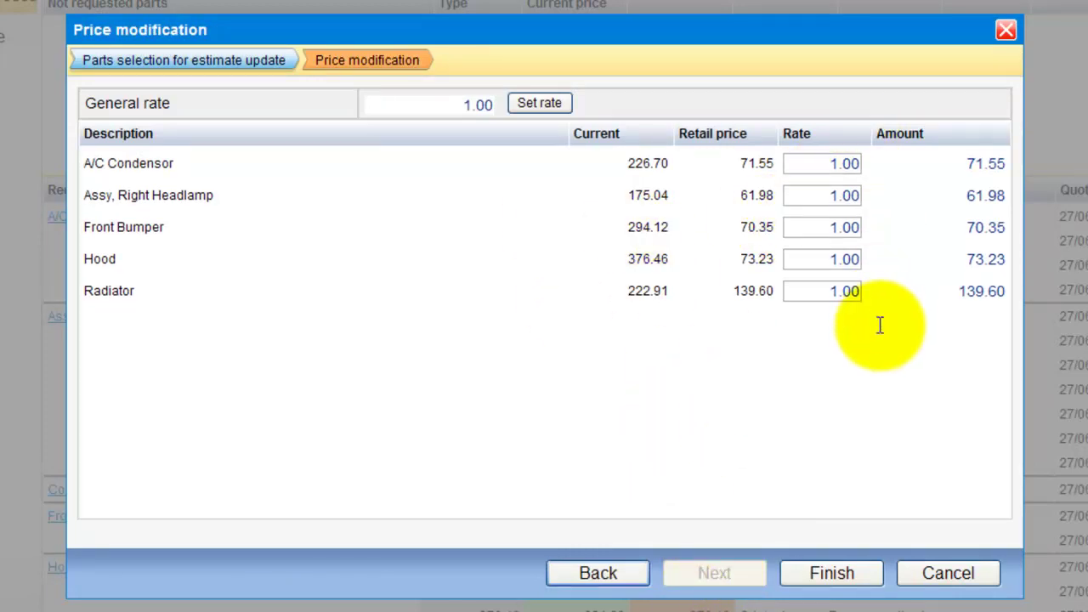
- Apply a general rate of 1.05 to the retail prices of all parts
double_click(477, 105)
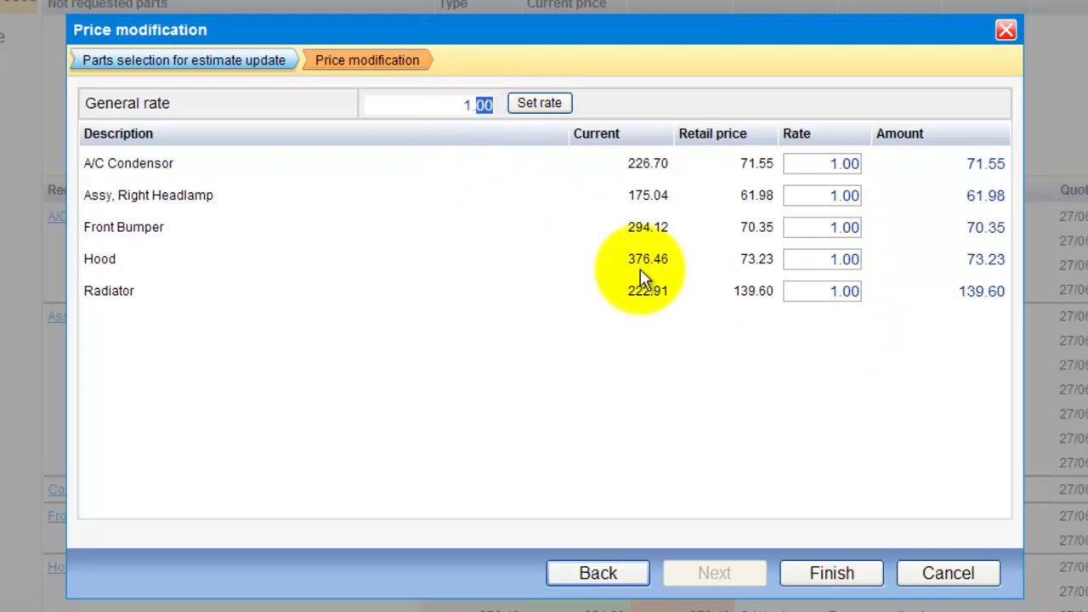
type("05")
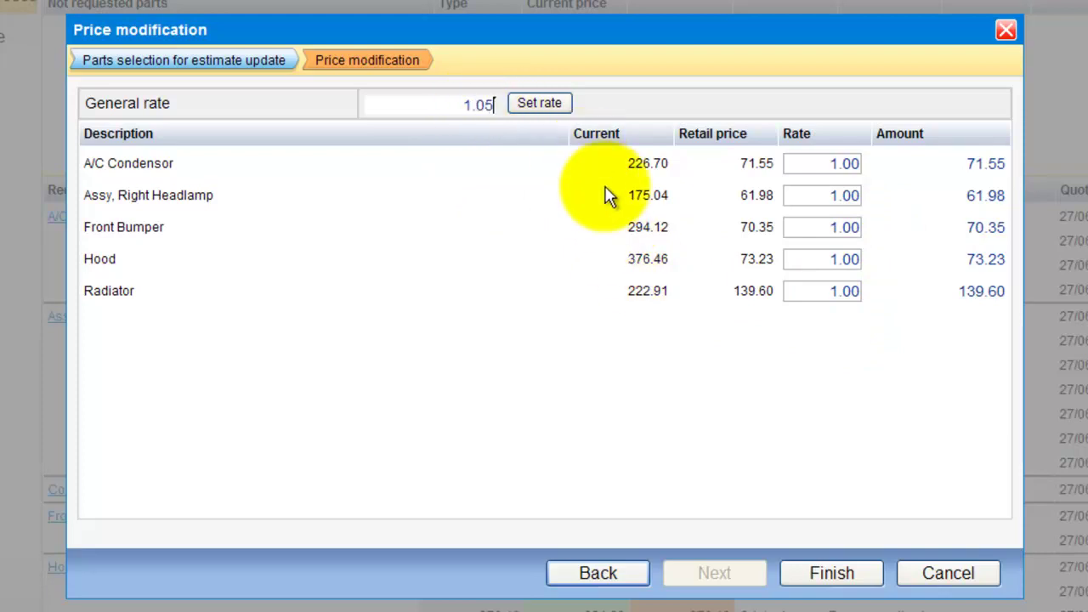
left_click(553, 114)
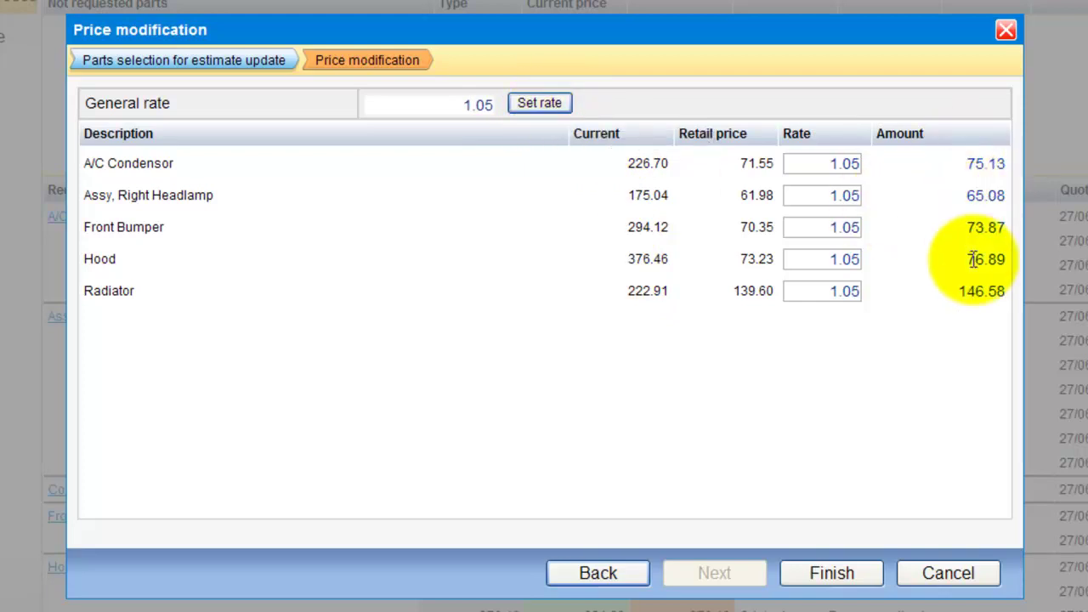
- Apply a general rate of 1.00 to all parts and finish the estimate update
left_click_drag(461, 105, 548, 106)
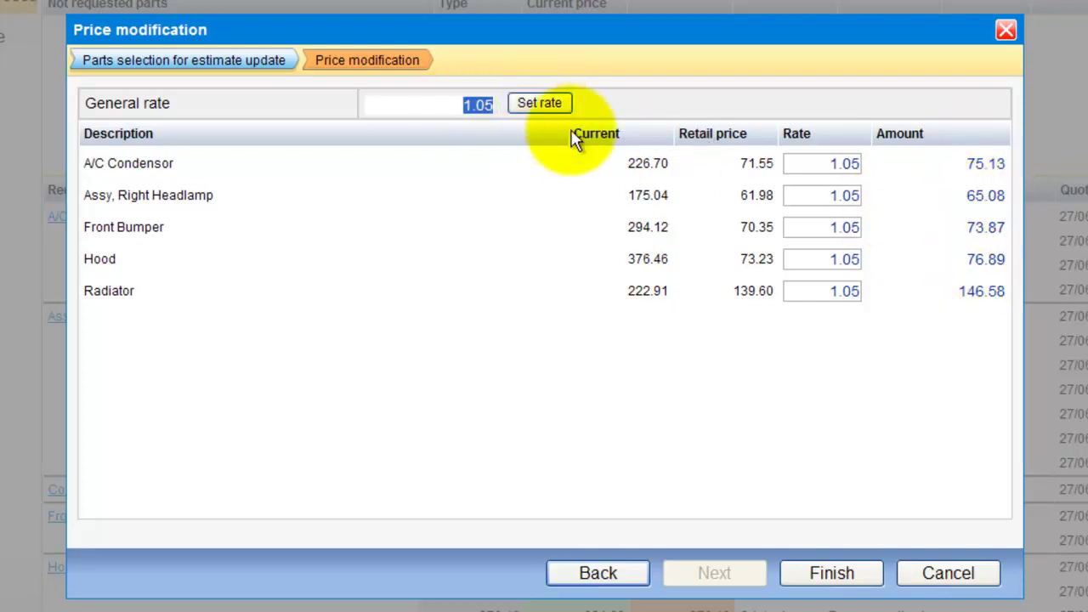
type("1")
left_click(544, 102)
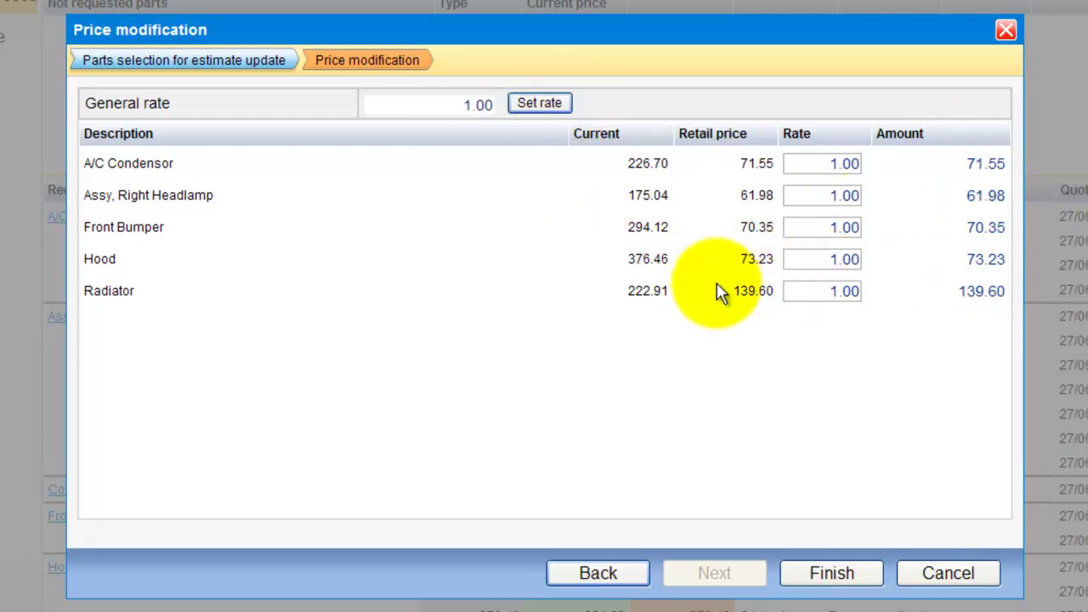
left_click(826, 578)
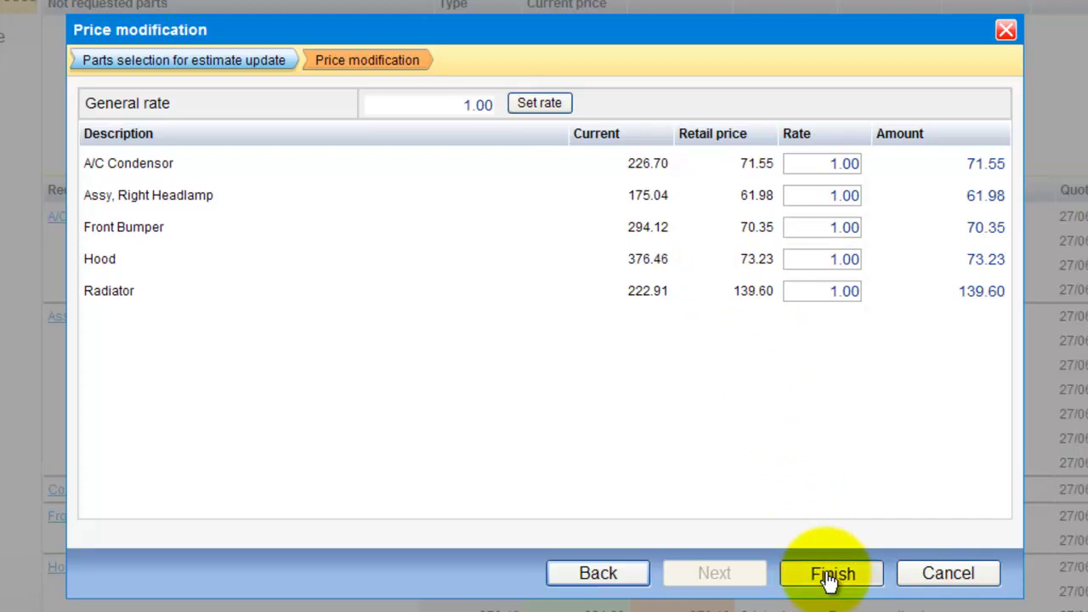